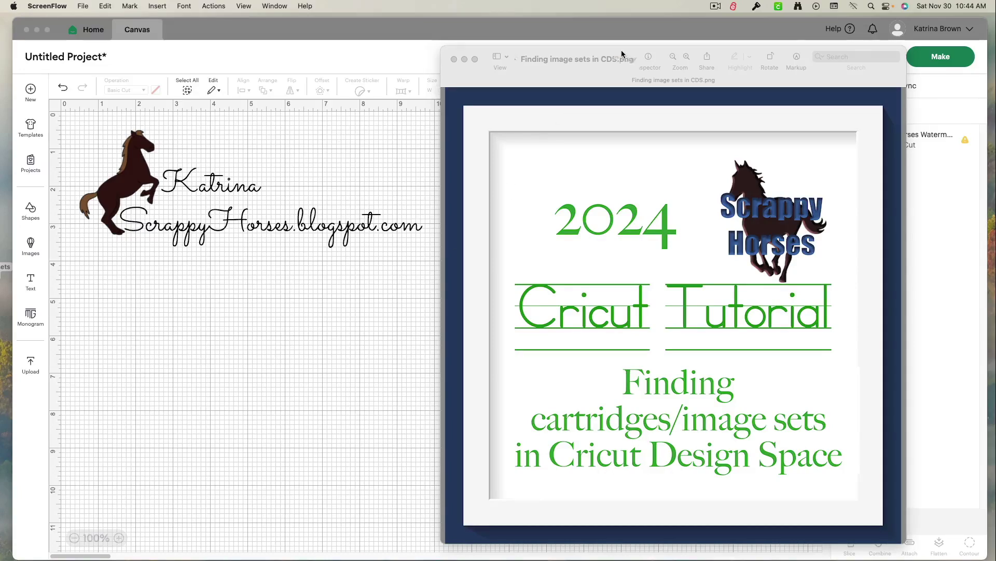
Drag the Preview title slide window off the Cricut canvas
left_click_drag(623, 59, 0, 245)
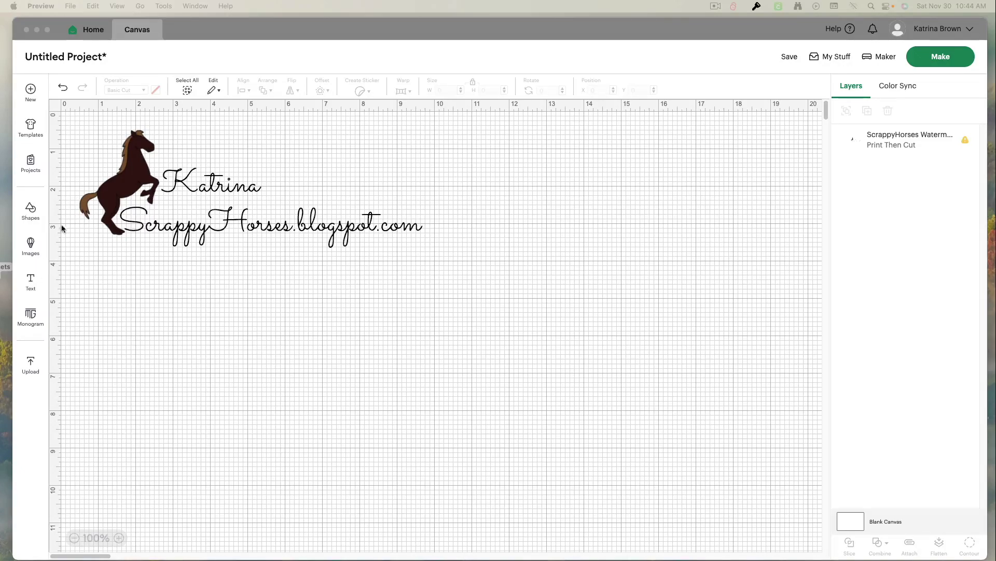
Open the Images library in Advanced Search and show the All Images category list
left_click(30, 248)
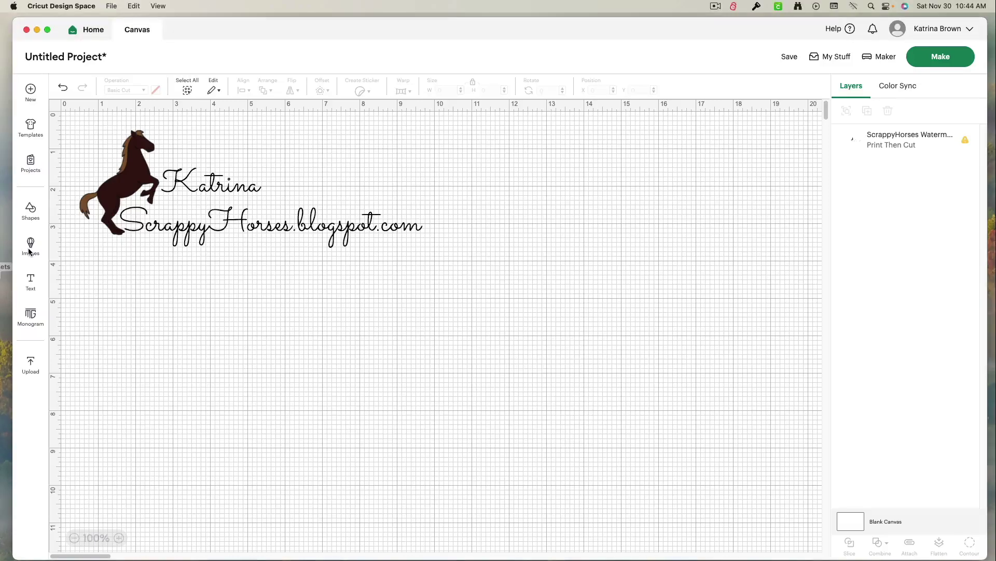
left_click(31, 249)
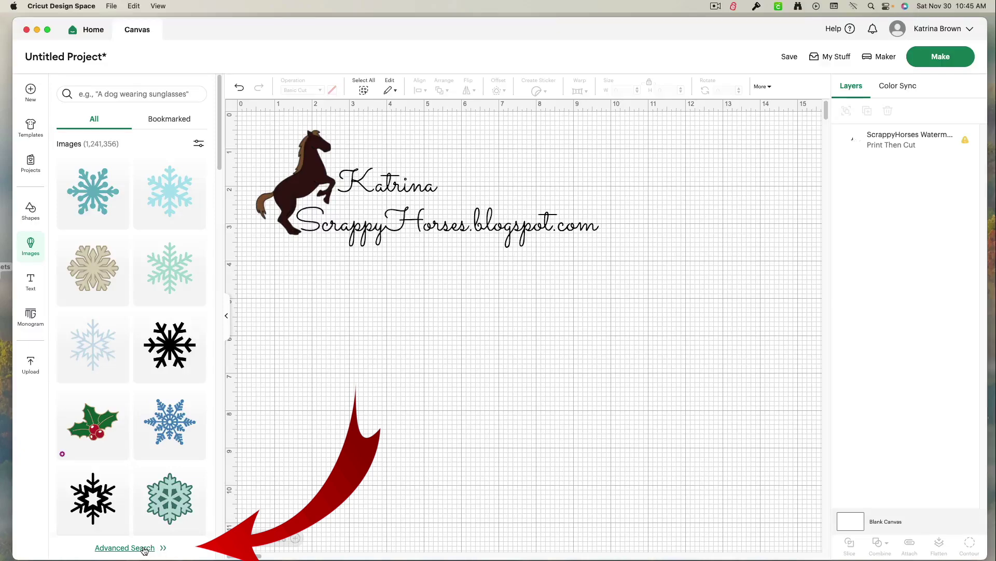
left_click(133, 548)
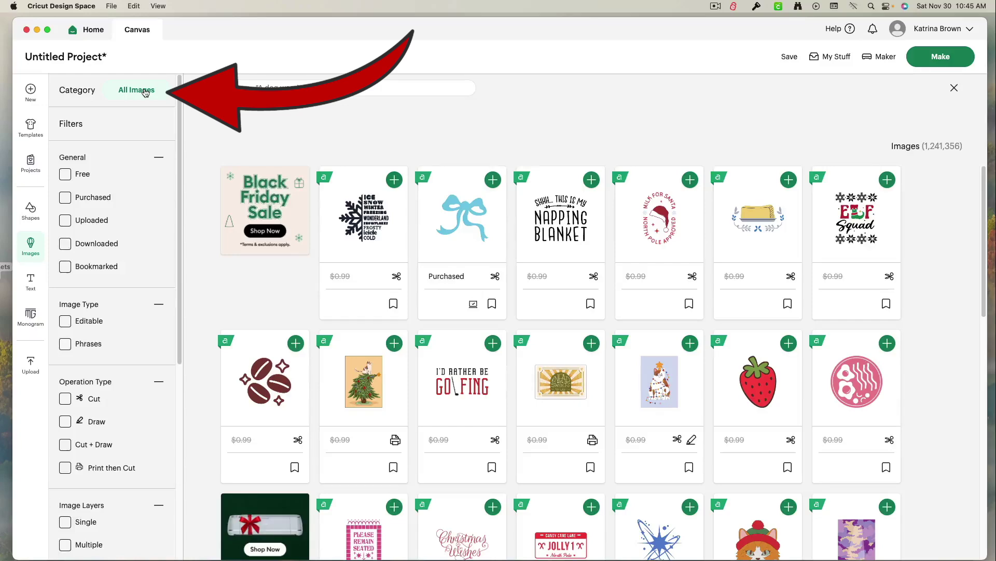
left_click(145, 91)
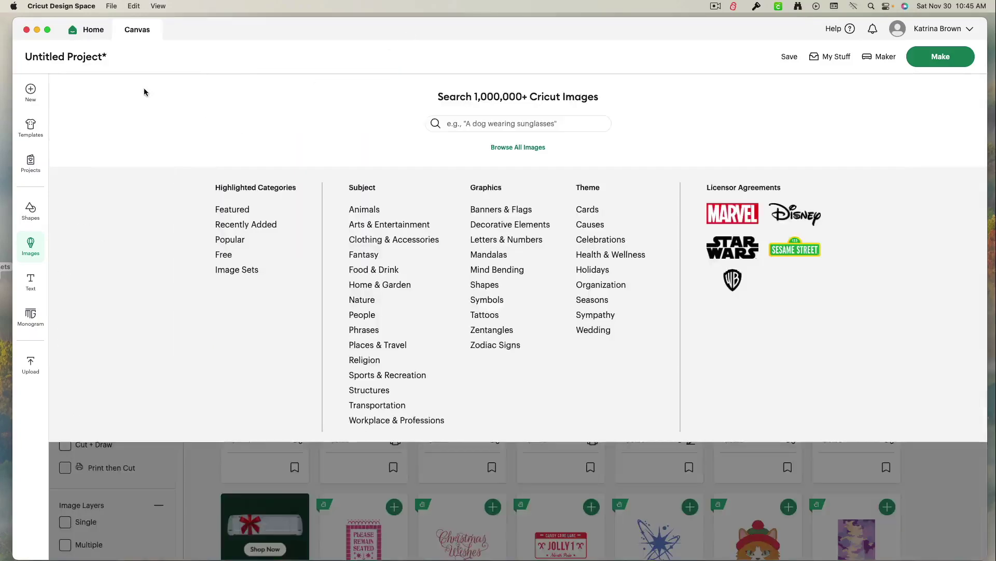
Filter the image library to the Image Sets category
left_click(245, 276)
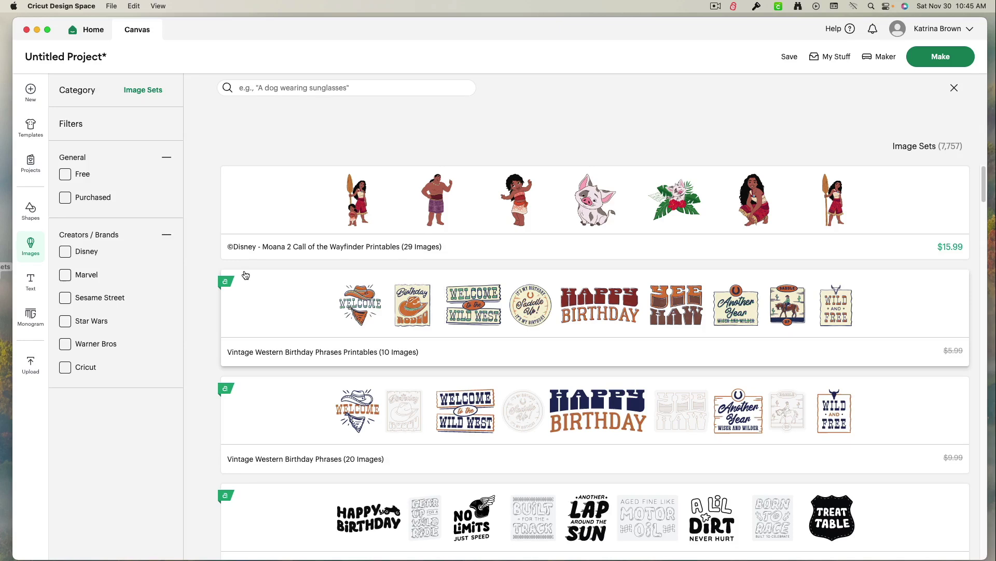
Search the image sets for 'woodland'
left_click(362, 88)
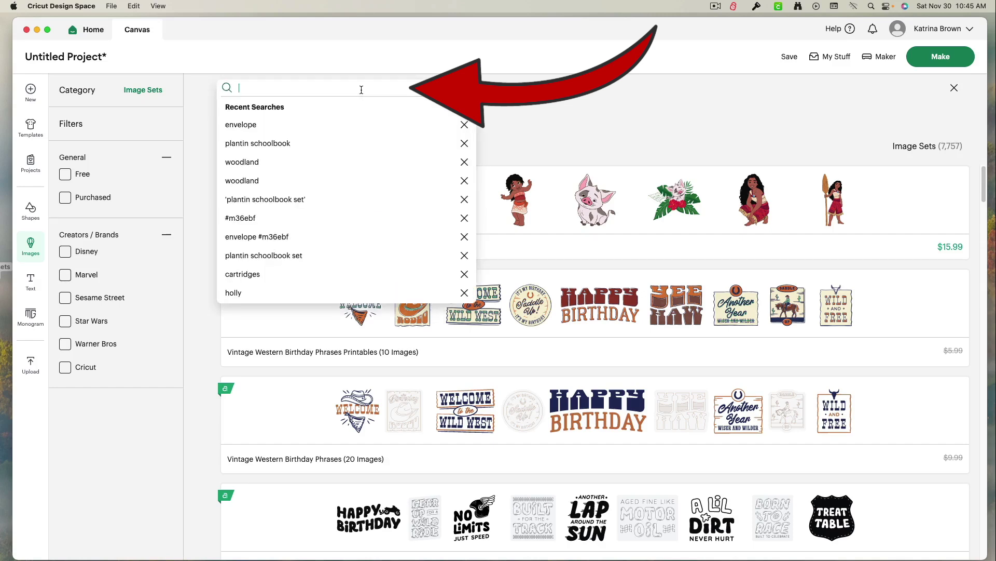
type("woo")
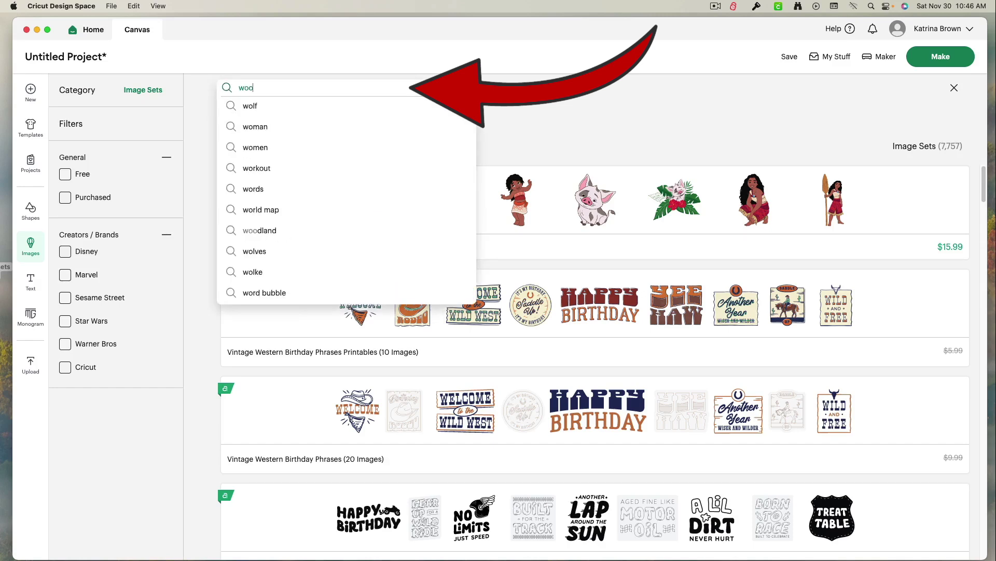
type("dland")
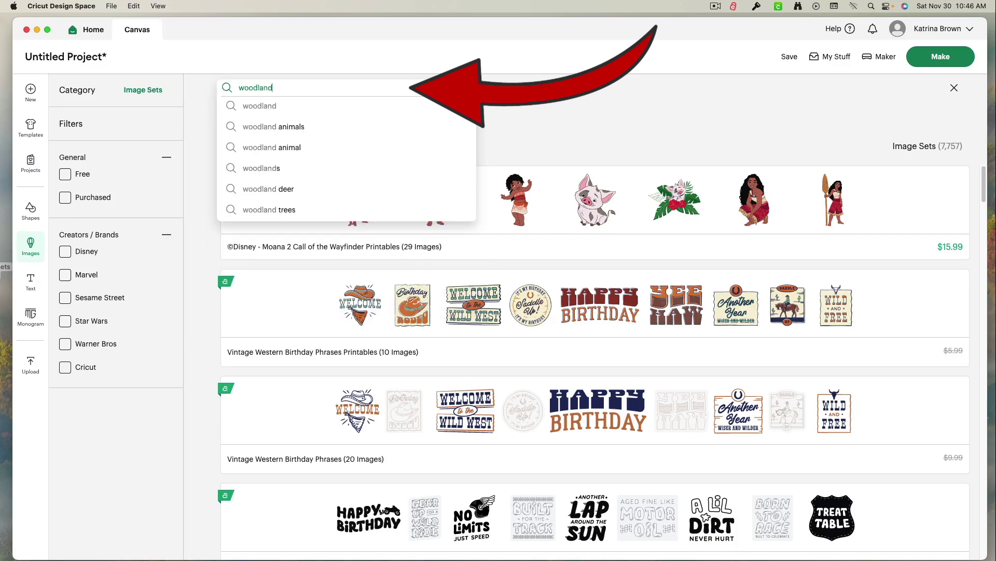
left_click(226, 91)
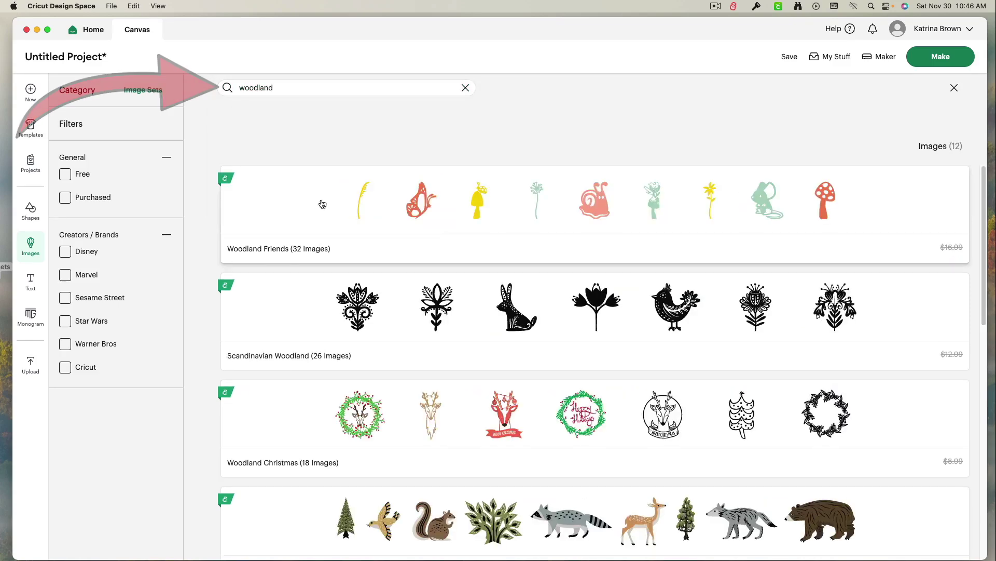
Scroll the woodland results and open the Winter Woodland set
scroll(322, 203, "down", 2)
scroll(336, 238, "down", 5)
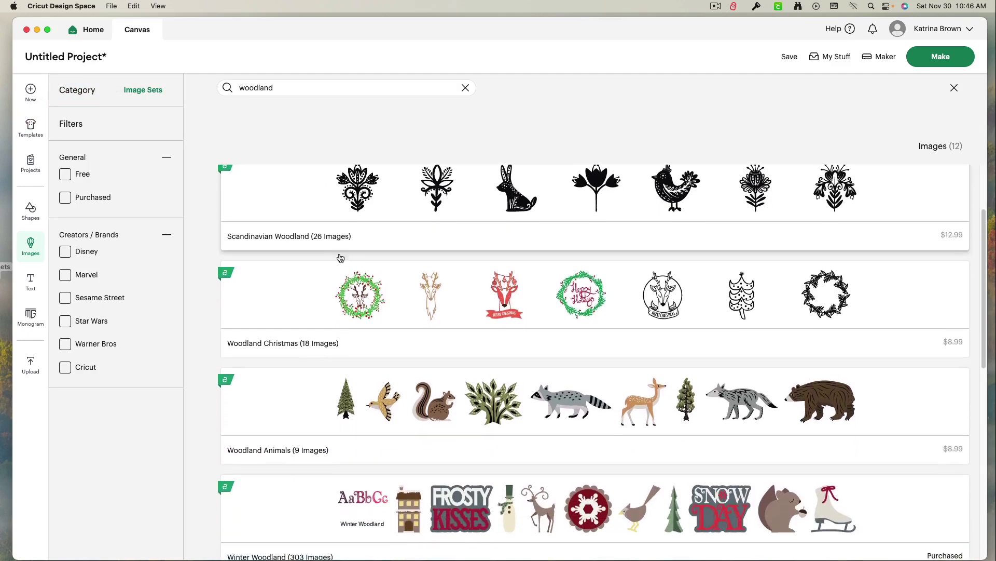
scroll(350, 316, "down", 3)
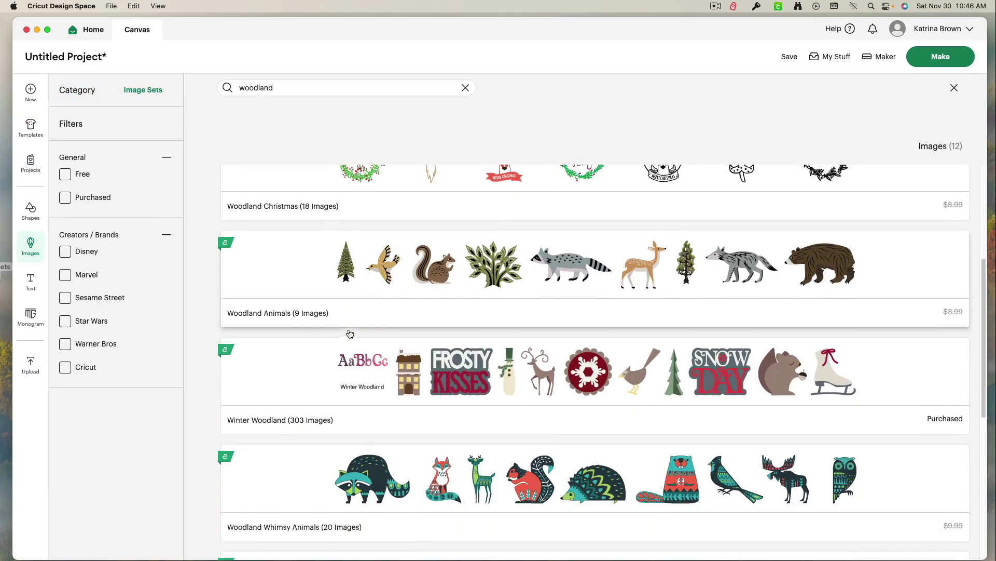
scroll(360, 303, "down", 6)
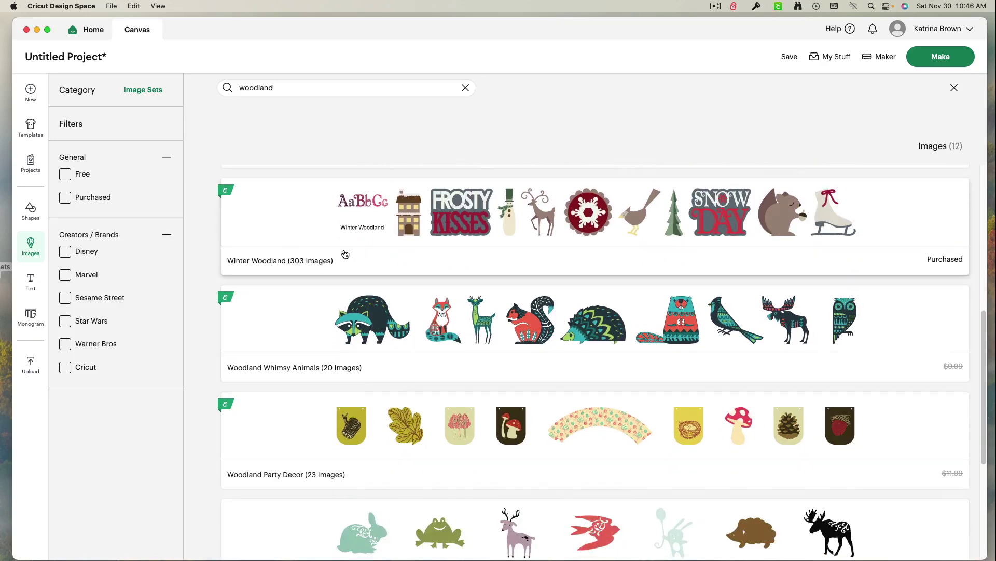
left_click(313, 239)
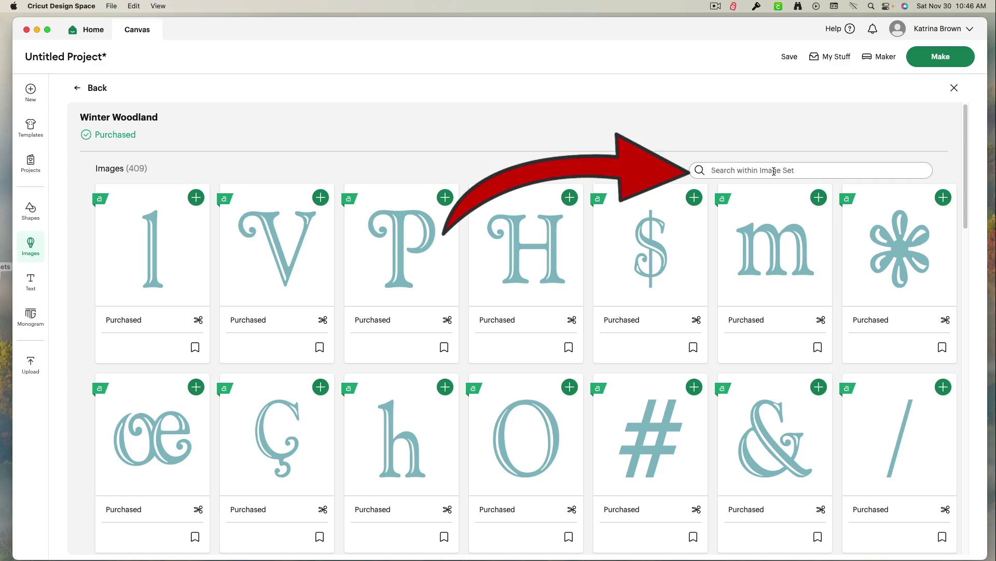
Search Winter Woodland for 'deer', then go back to the woodland set results
left_click(774, 171)
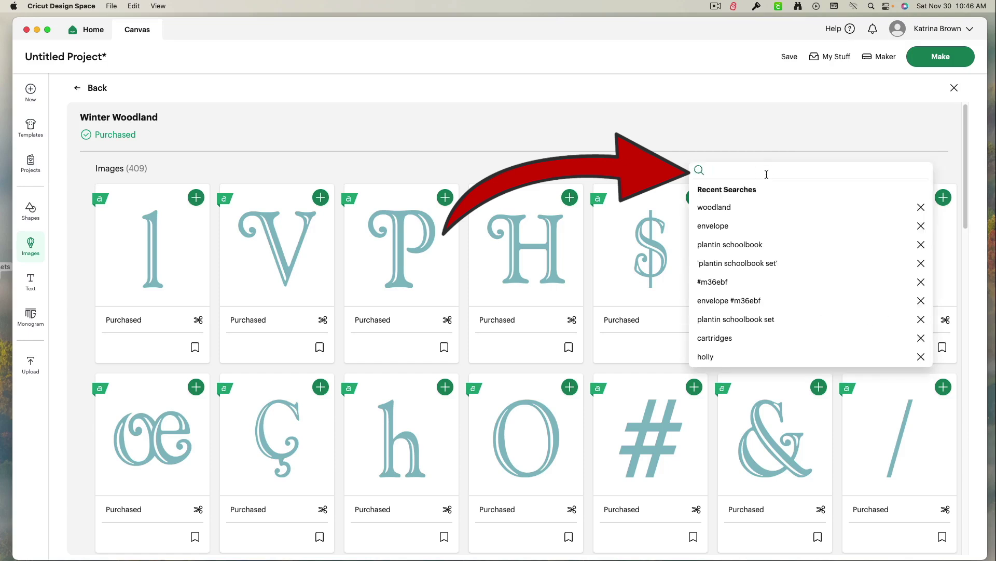
type("deer")
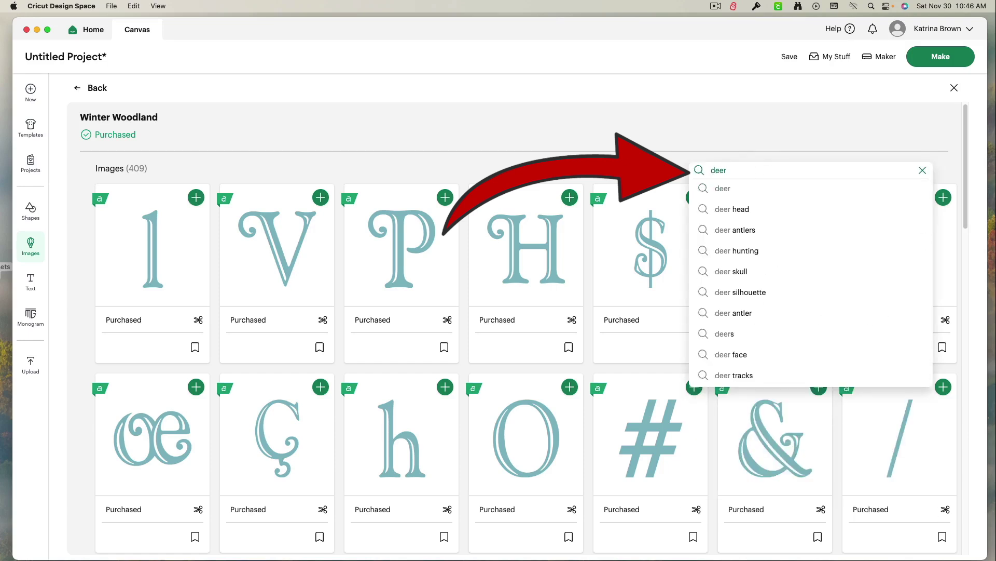
left_click(699, 171)
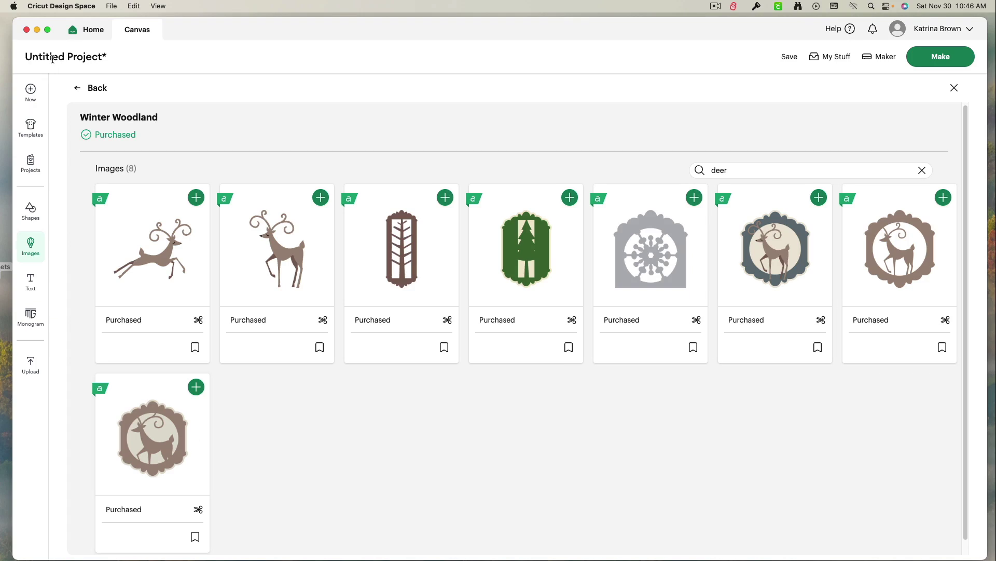
left_click(77, 90)
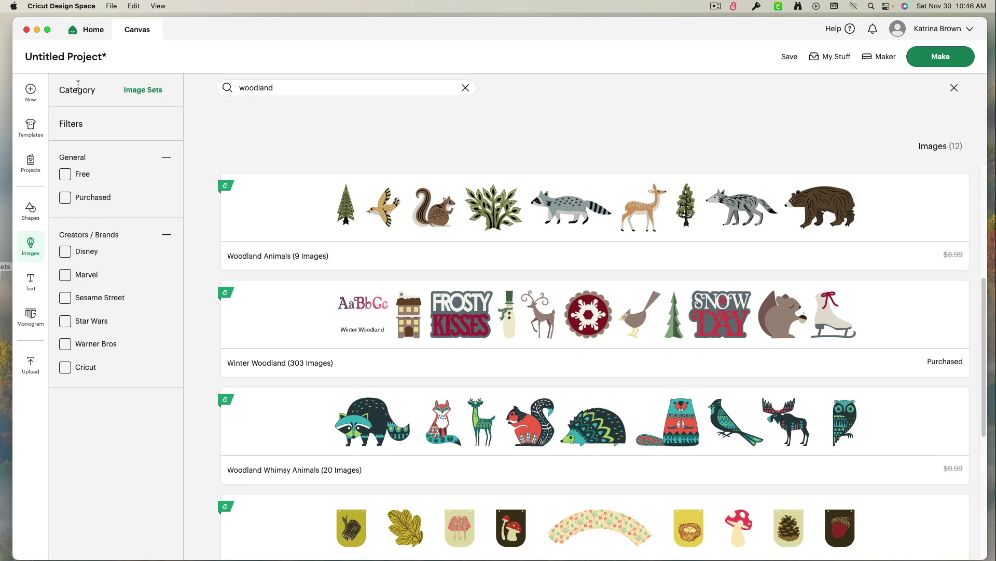
Search the image sets for 'plantin schoolbook' to isolate the 124-image set
left_click(246, 88)
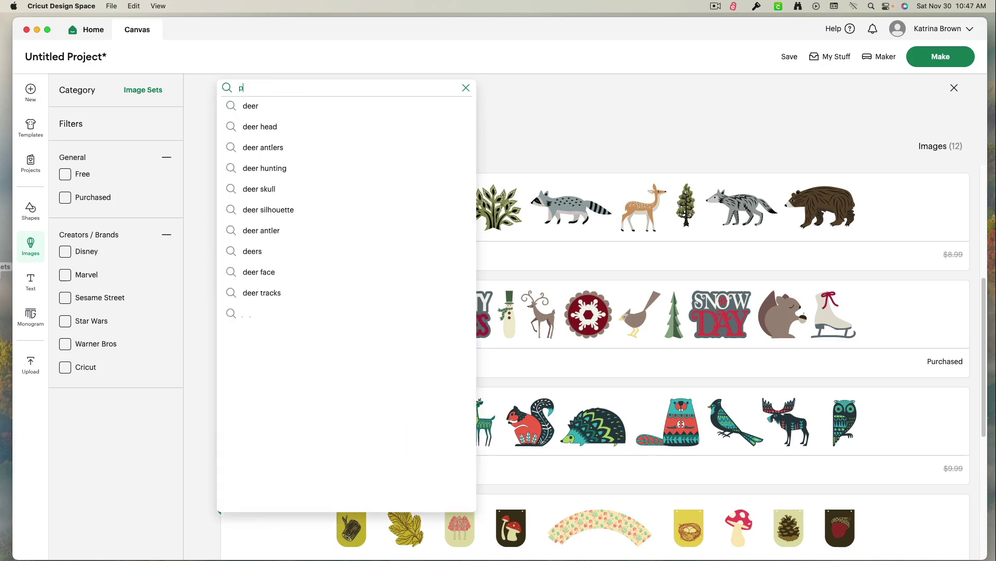
type("lantin")
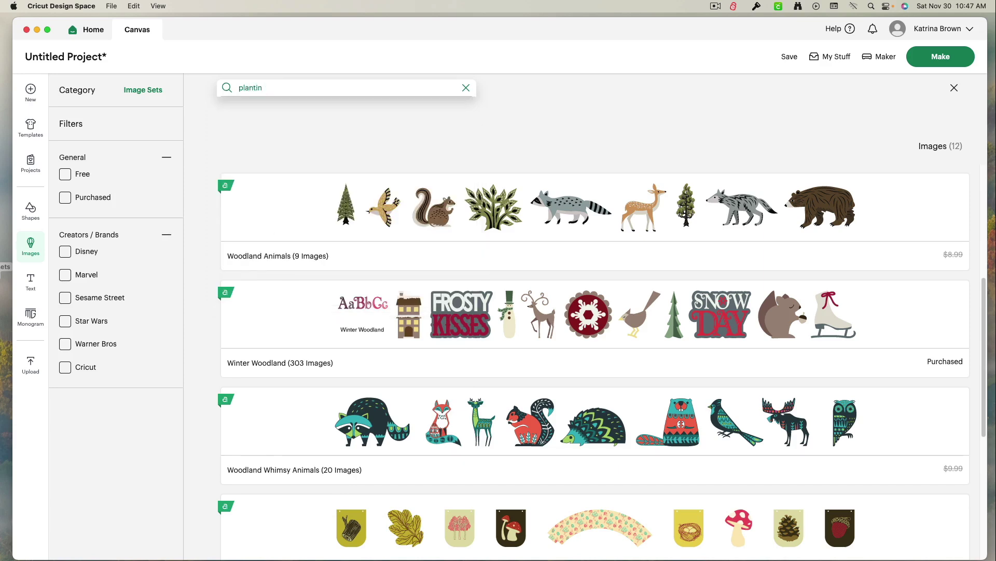
type(" schoolbook")
left_click(225, 89)
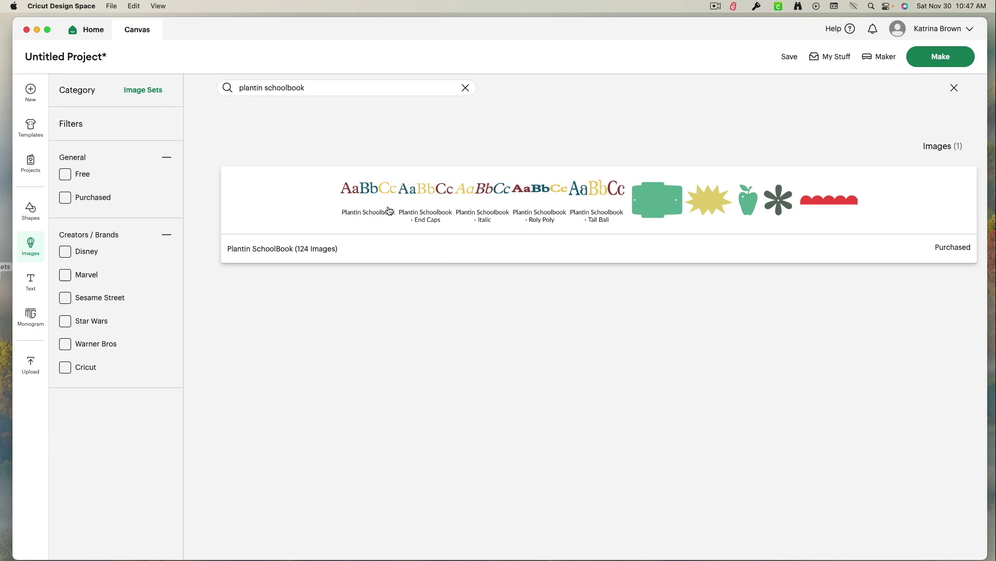
Search Plantin SchoolBook for 'envelope' and open the dark green envelope's details
left_click(390, 210)
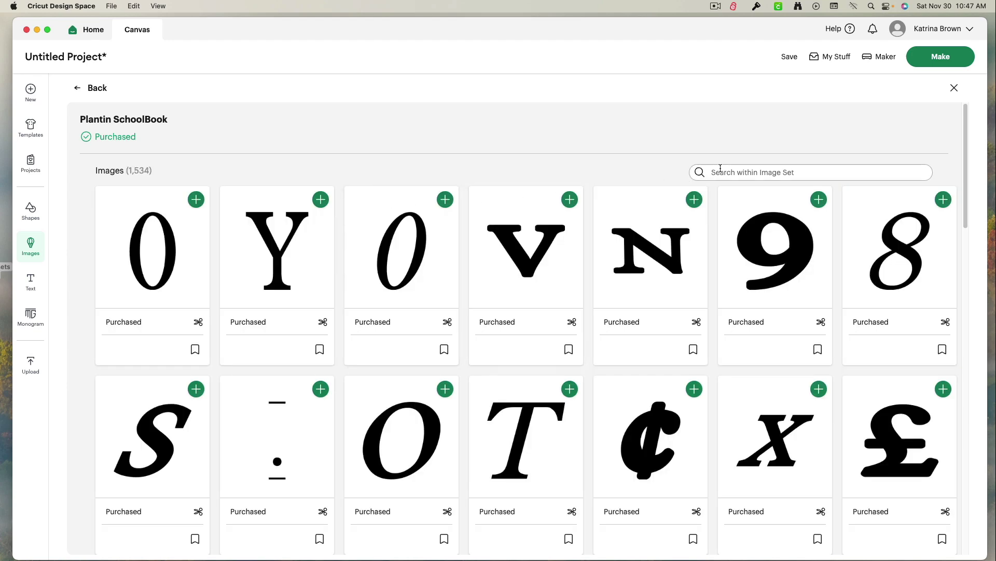
left_click(728, 171)
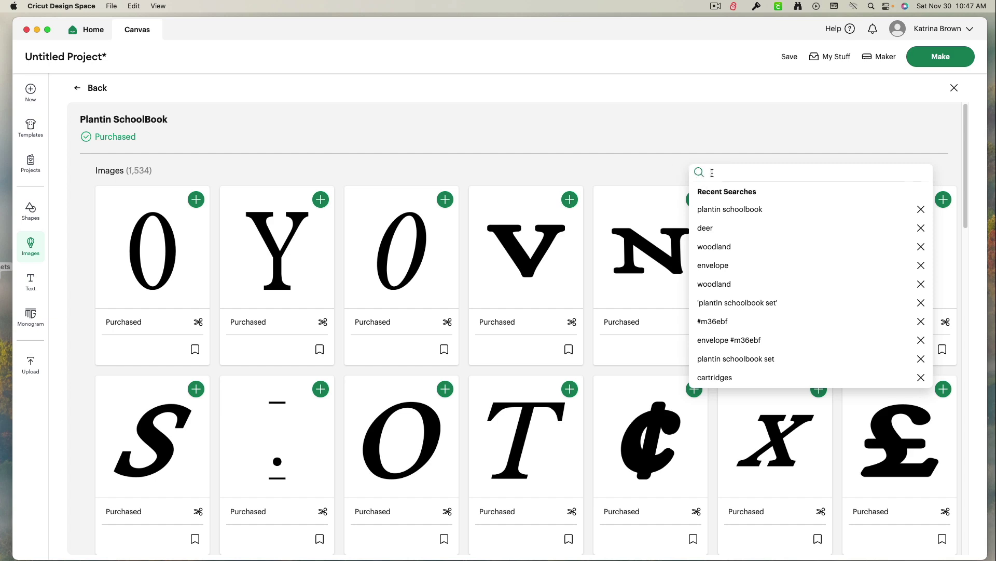
type("envel")
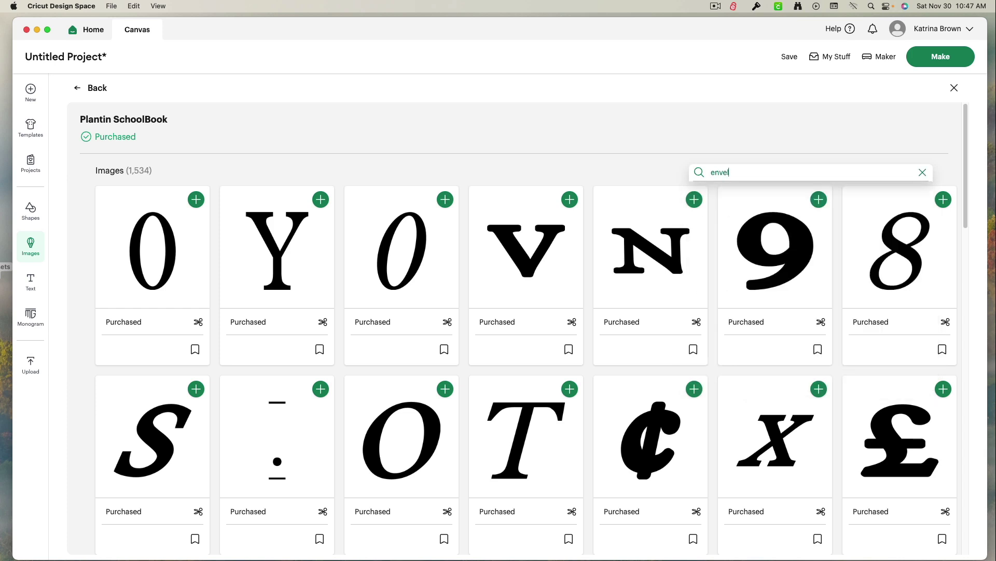
type("ope")
left_click(701, 176)
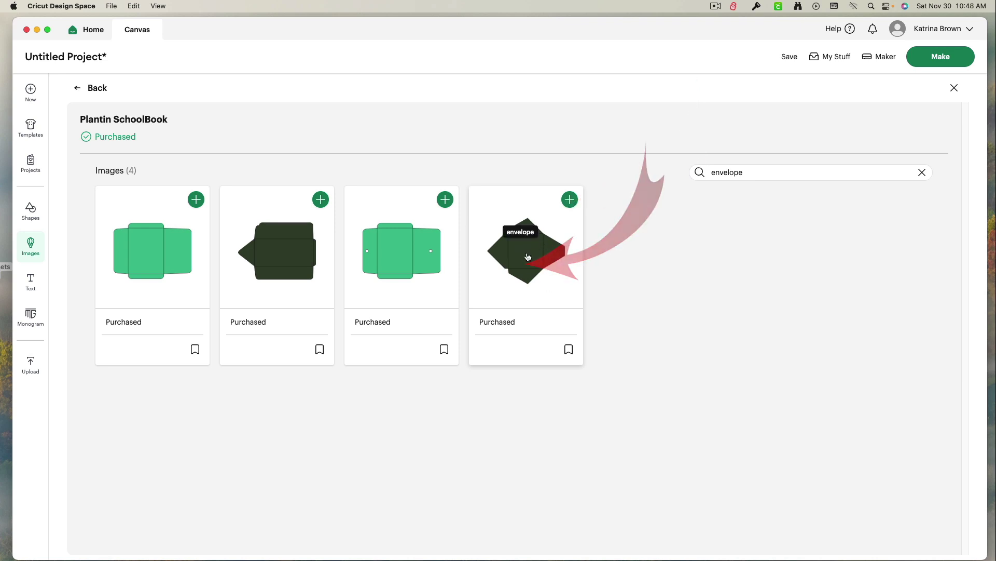
left_click(528, 257)
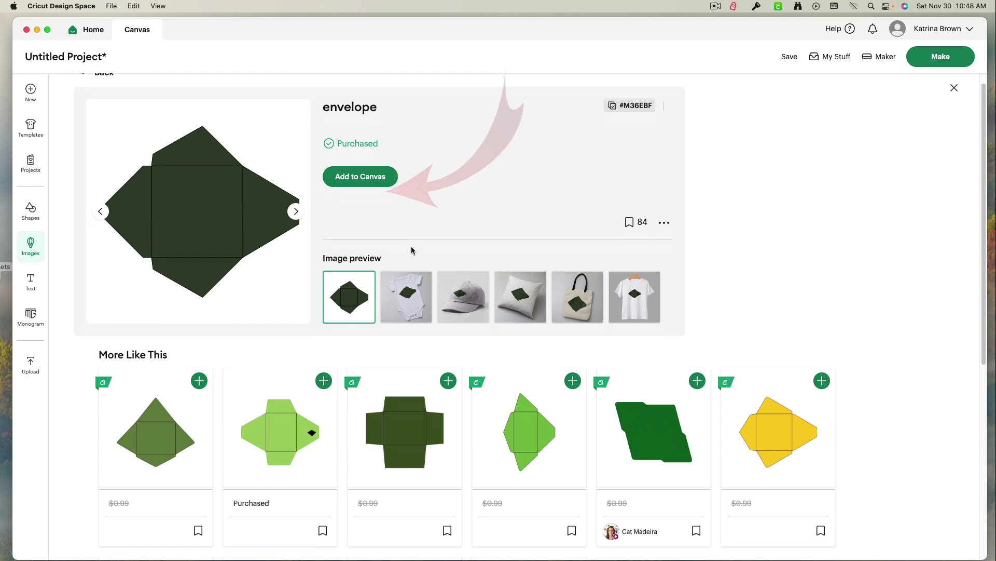
Add the dark green envelope to the canvas and place it below and right of the logo
scroll(412, 250, "down", 7)
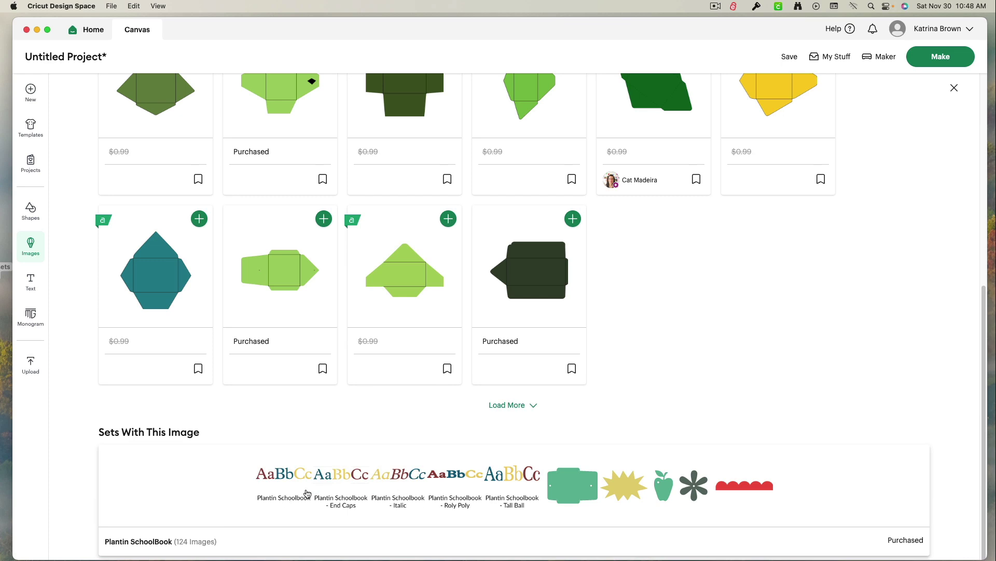
scroll(312, 482, "up", 10)
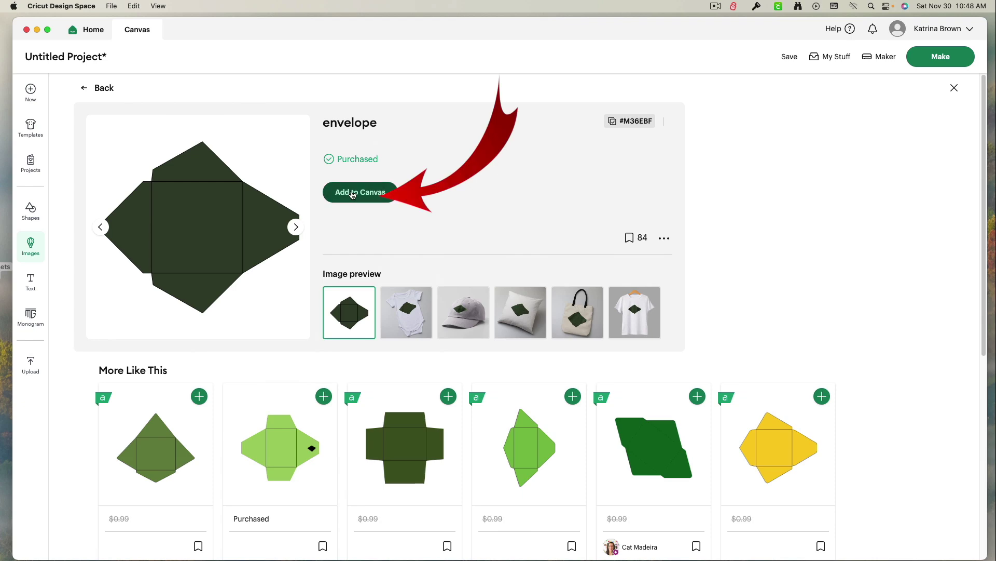
left_click(332, 194)
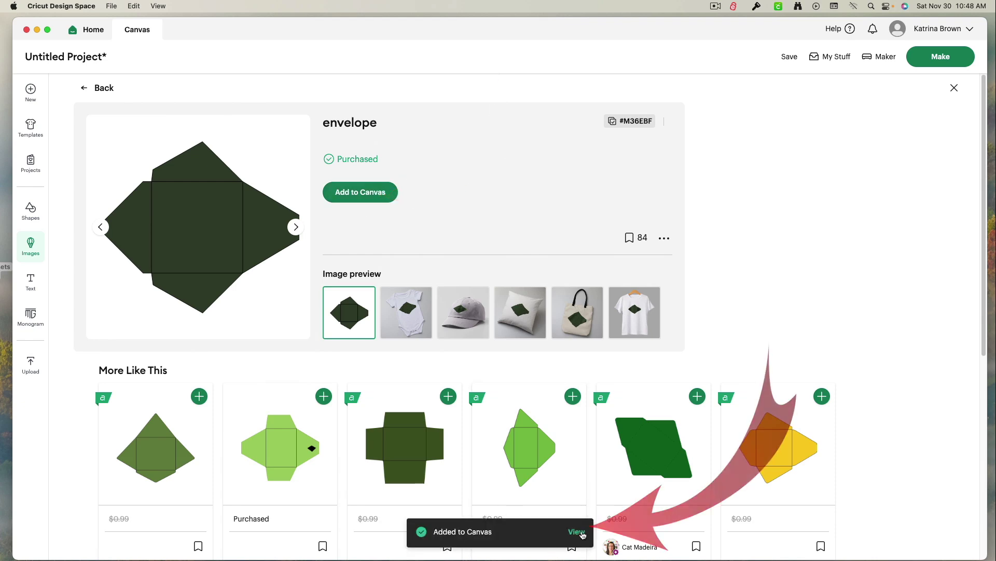
left_click(581, 533)
left_click_drag(265, 304, 514, 378)
left_click(274, 397)
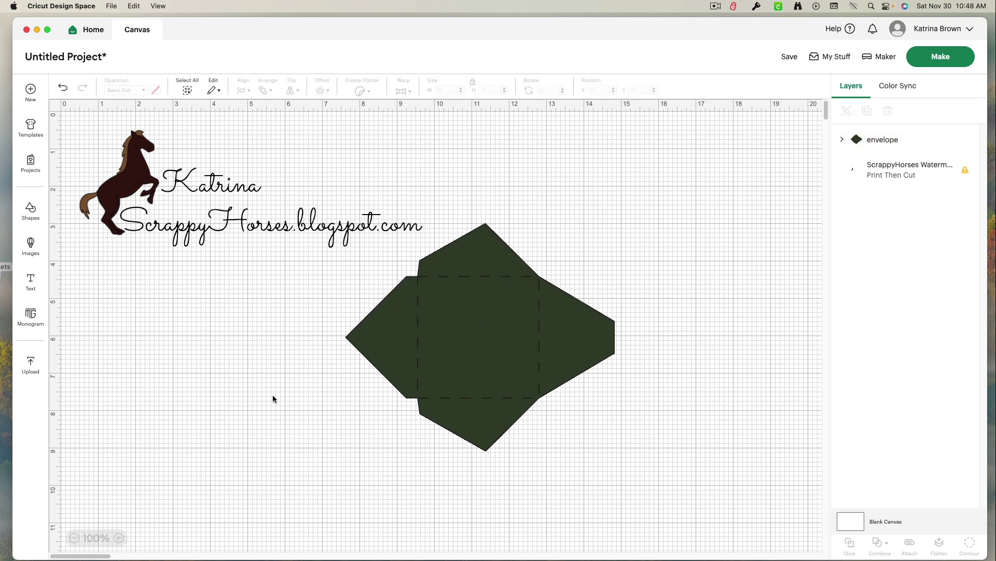
Expand the envelope layers and view the image sets containing its Basic Cut layer
left_click(842, 141)
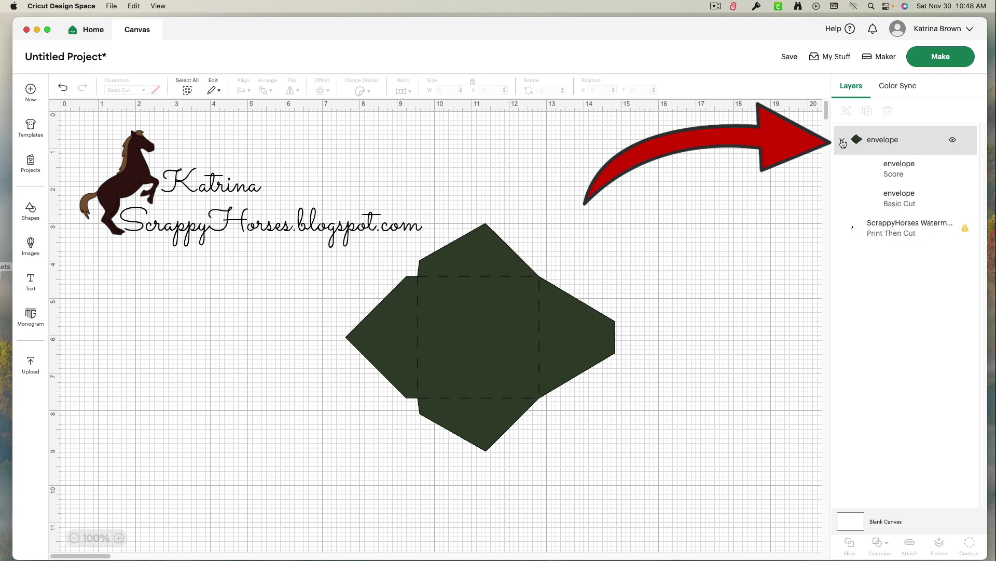
right_click(884, 200)
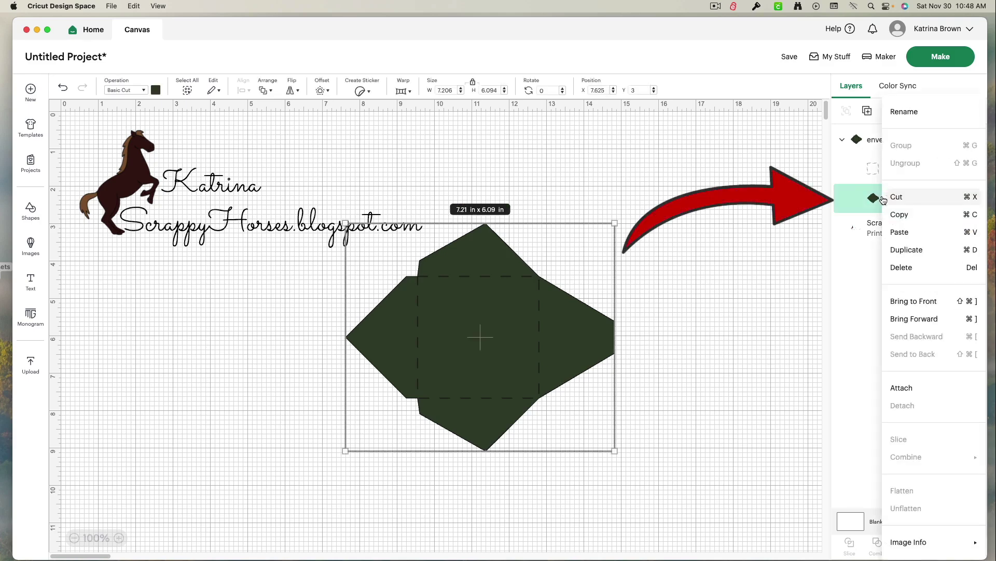
mouse_move(908, 550)
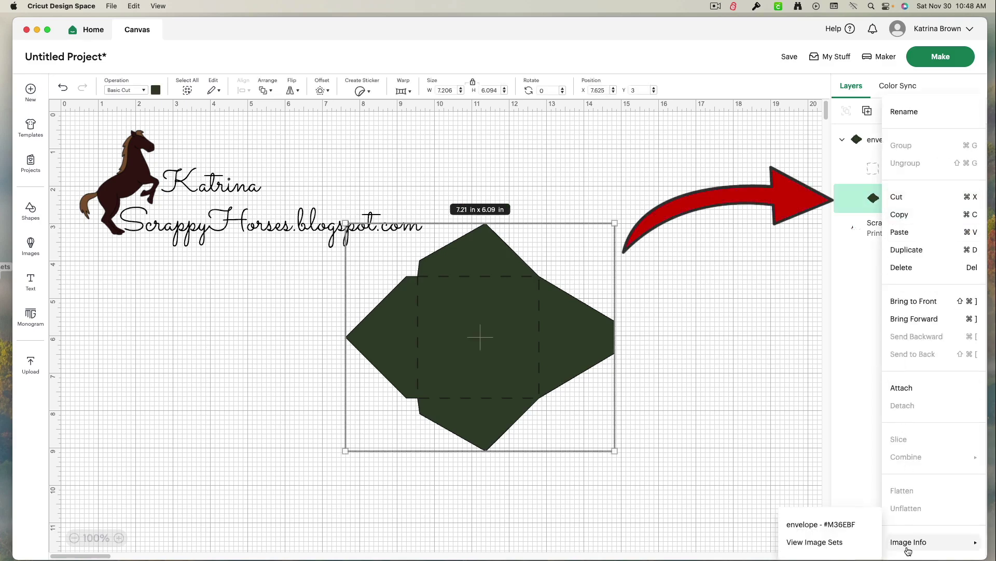
left_click(829, 542)
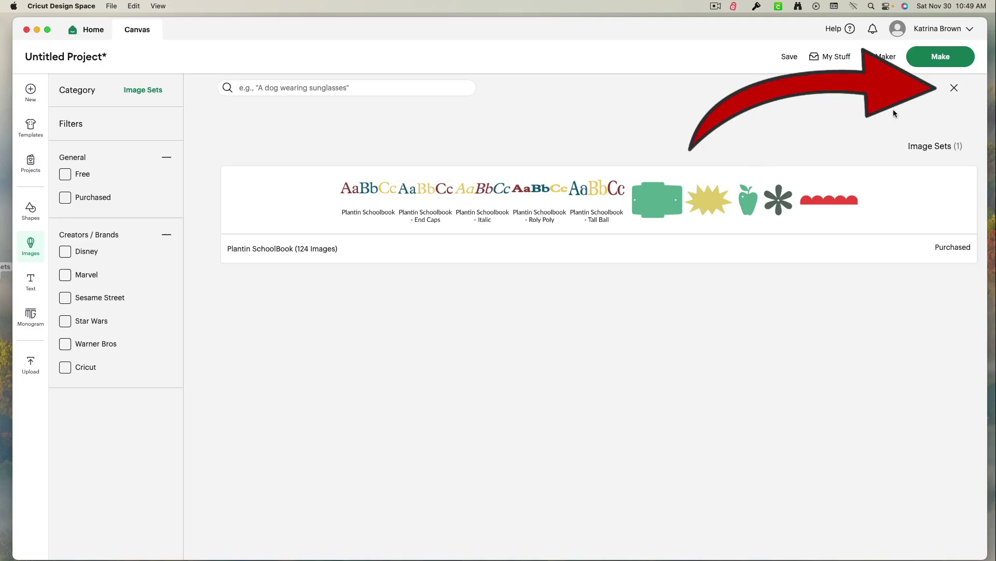
left_click(954, 88)
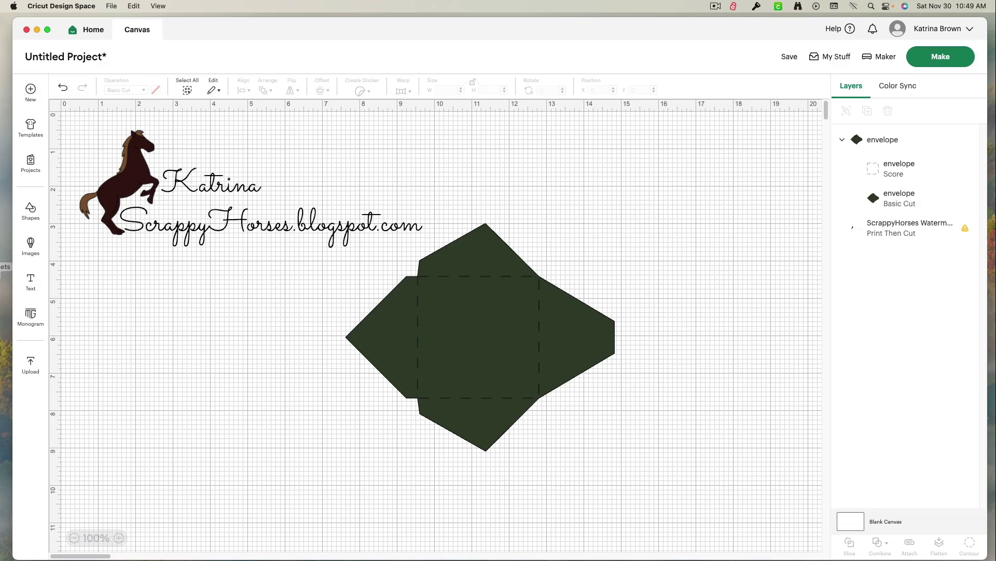
Move the Preview title card window to the right side of the screen
left_click_drag(175, 115, 611, 82)
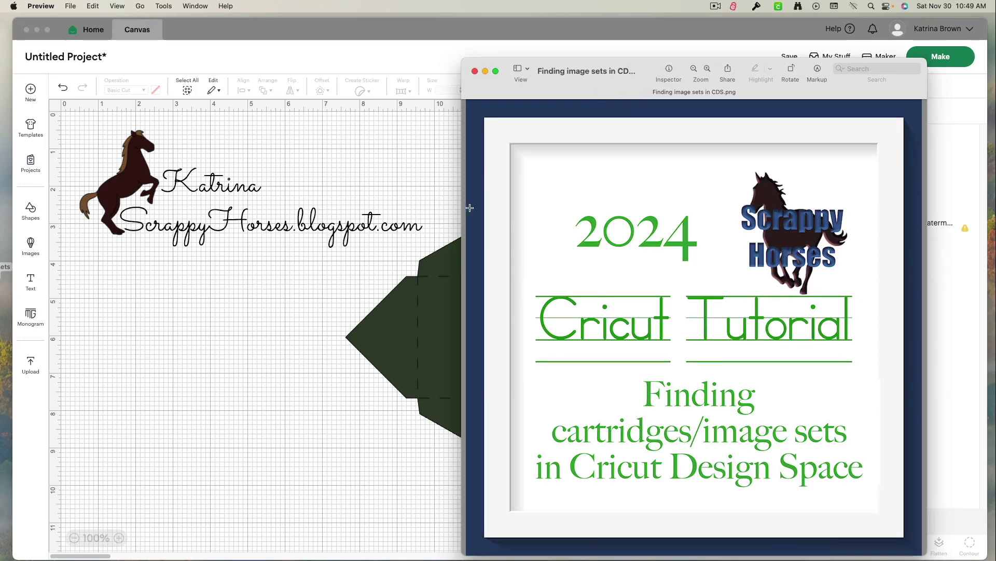